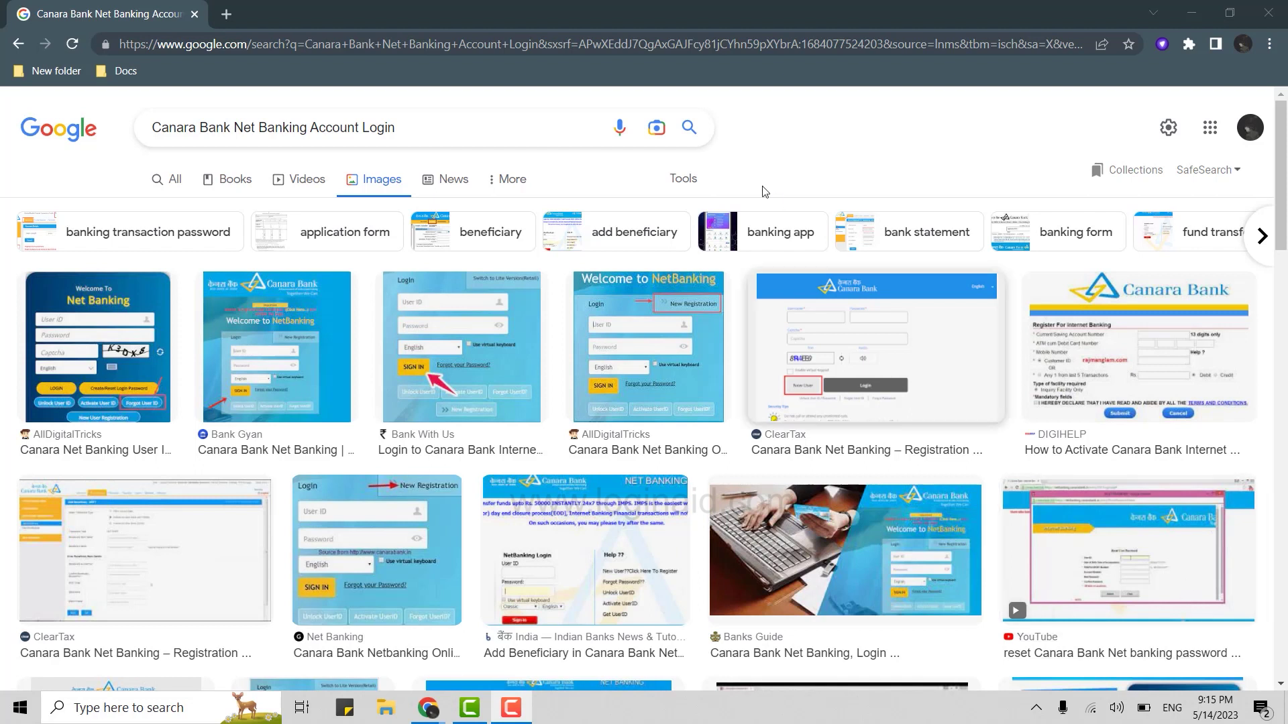
Step: Open a new blank Chrome tab beside the Canara Bank image results
{"action": "left_click", "coordinate": [223, 14]}
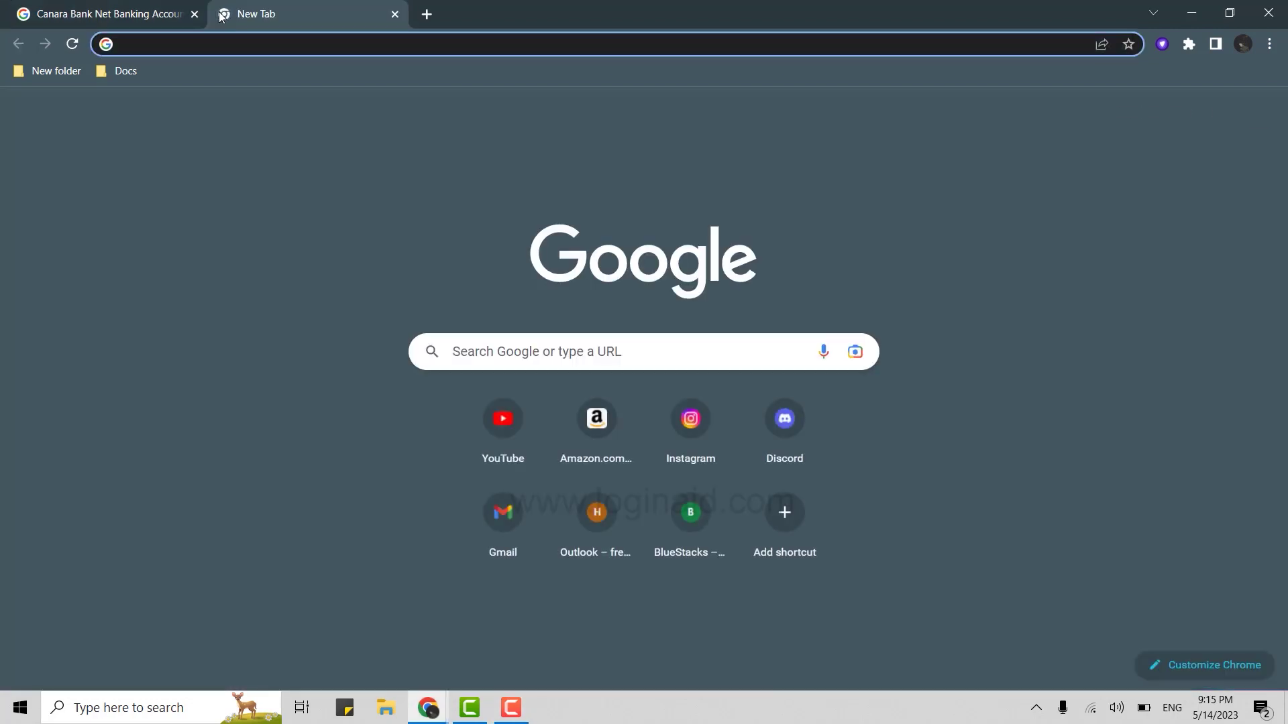
{"action": "type", "text": "canara"}
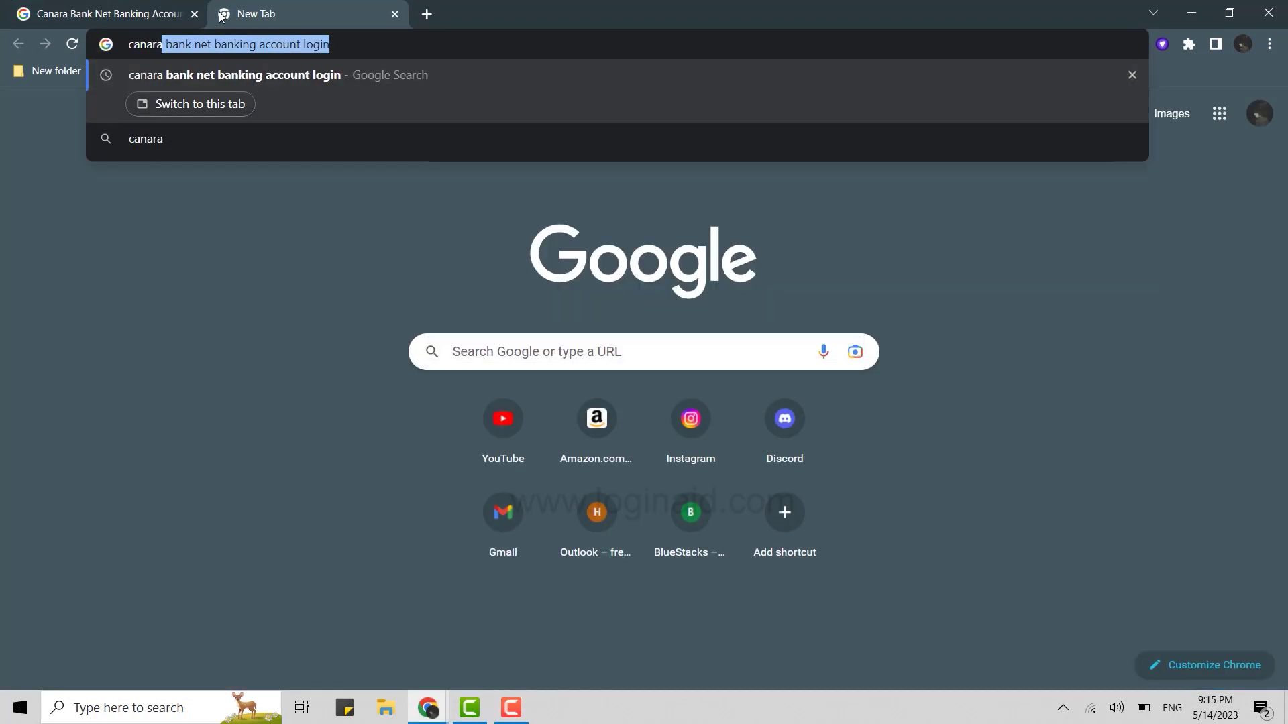
{"action": "type", "text": "bank.com"}
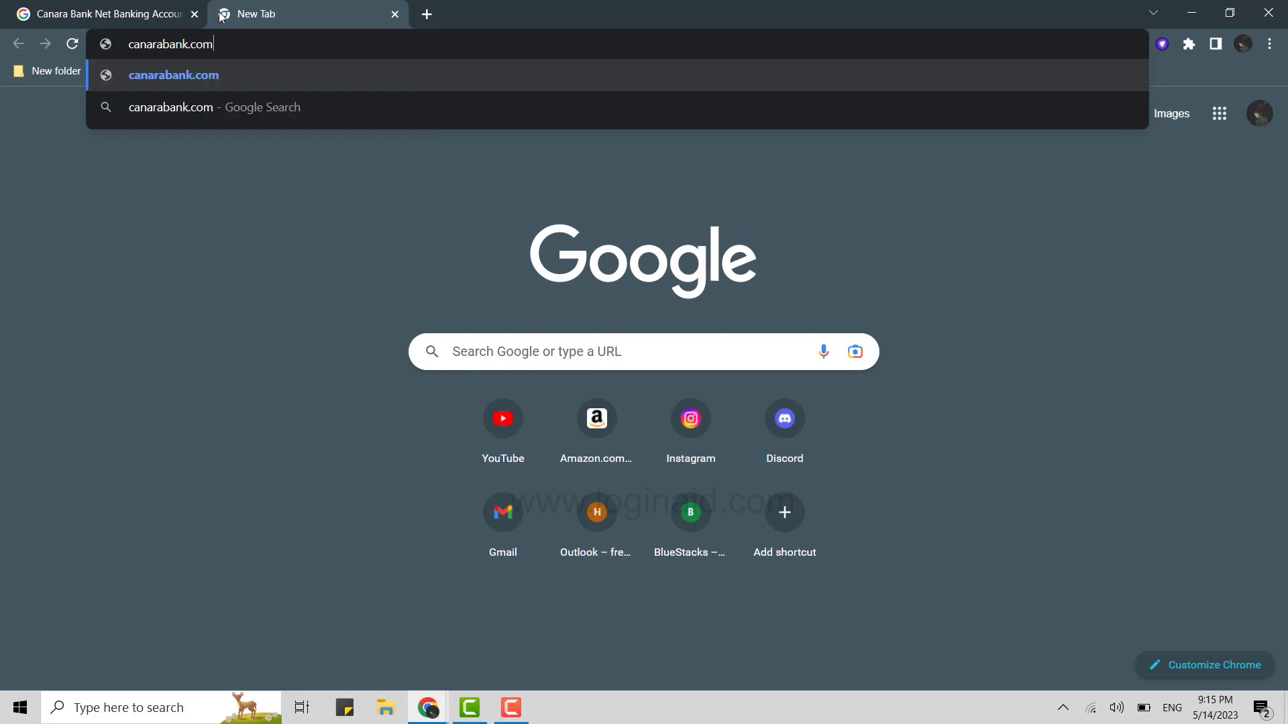
Step: Load canarabank.com and go to its Net Banking services page
{"action": "key", "text": "Return"}
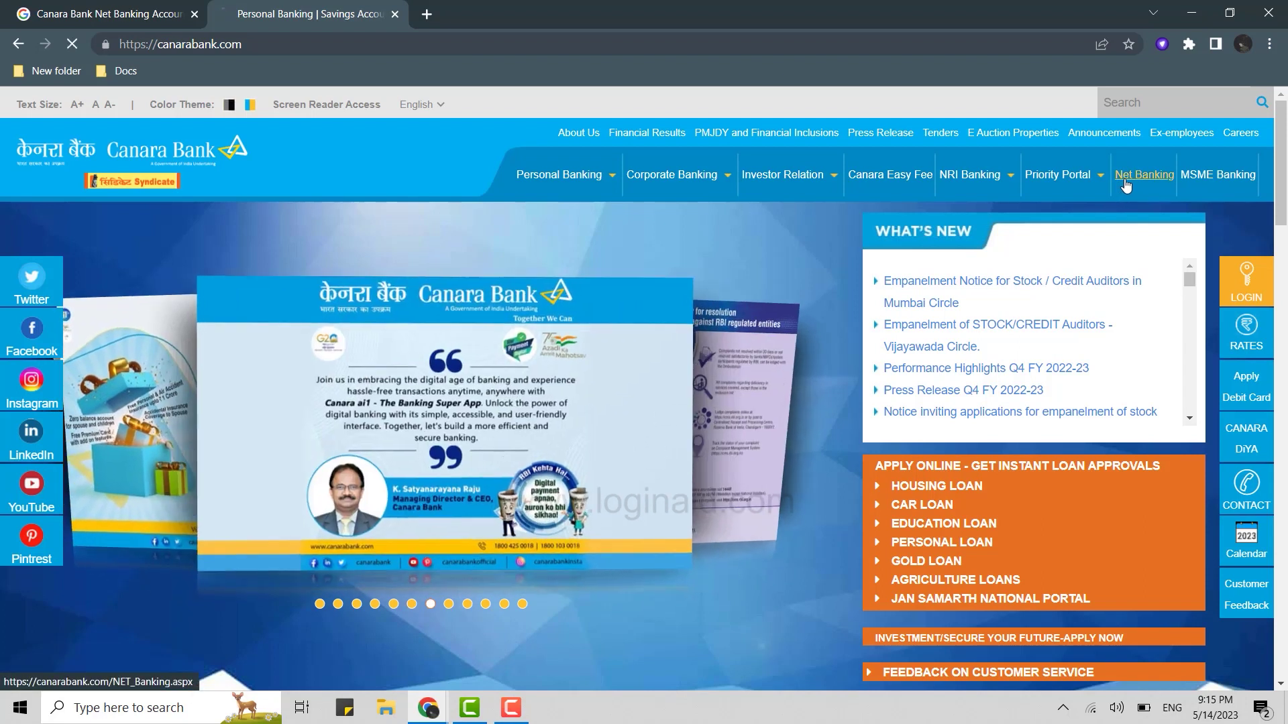
{"action": "left_click", "coordinate": [1124, 175]}
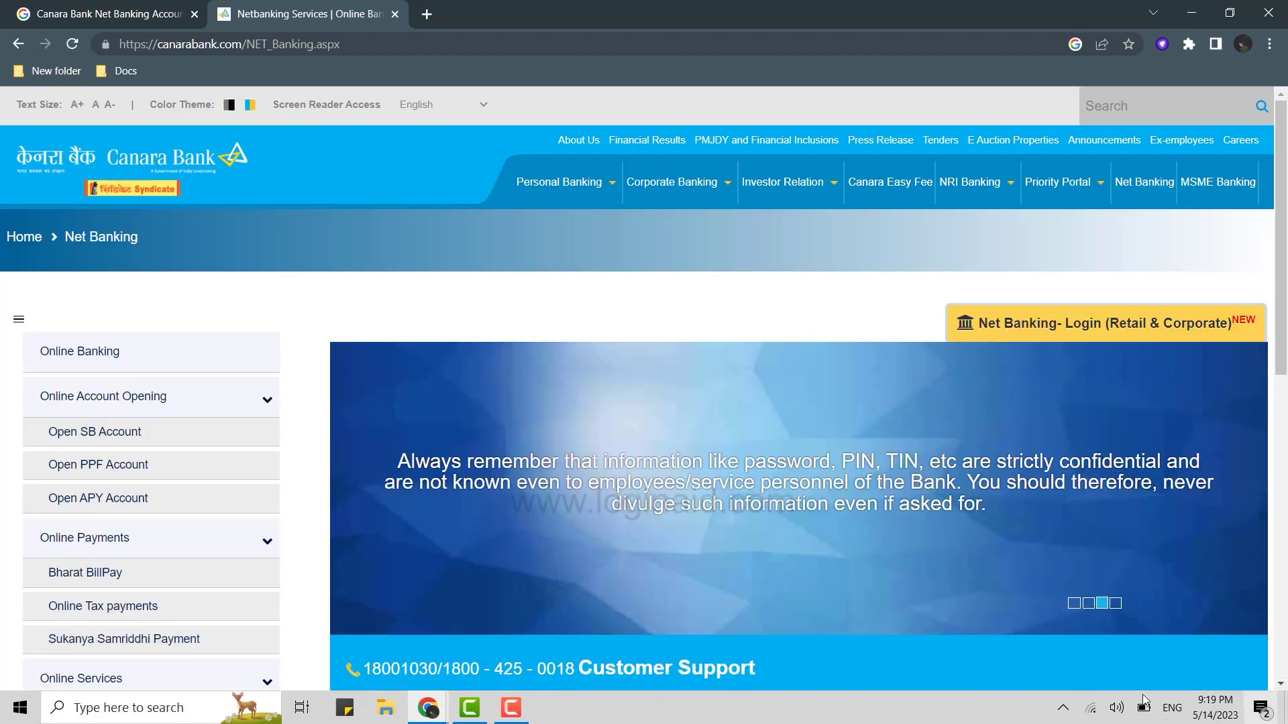
Step: Open the 'Net Banking- Login (Retail & Corporate)' page in a new tab
{"action": "left_click", "coordinate": [1070, 325]}
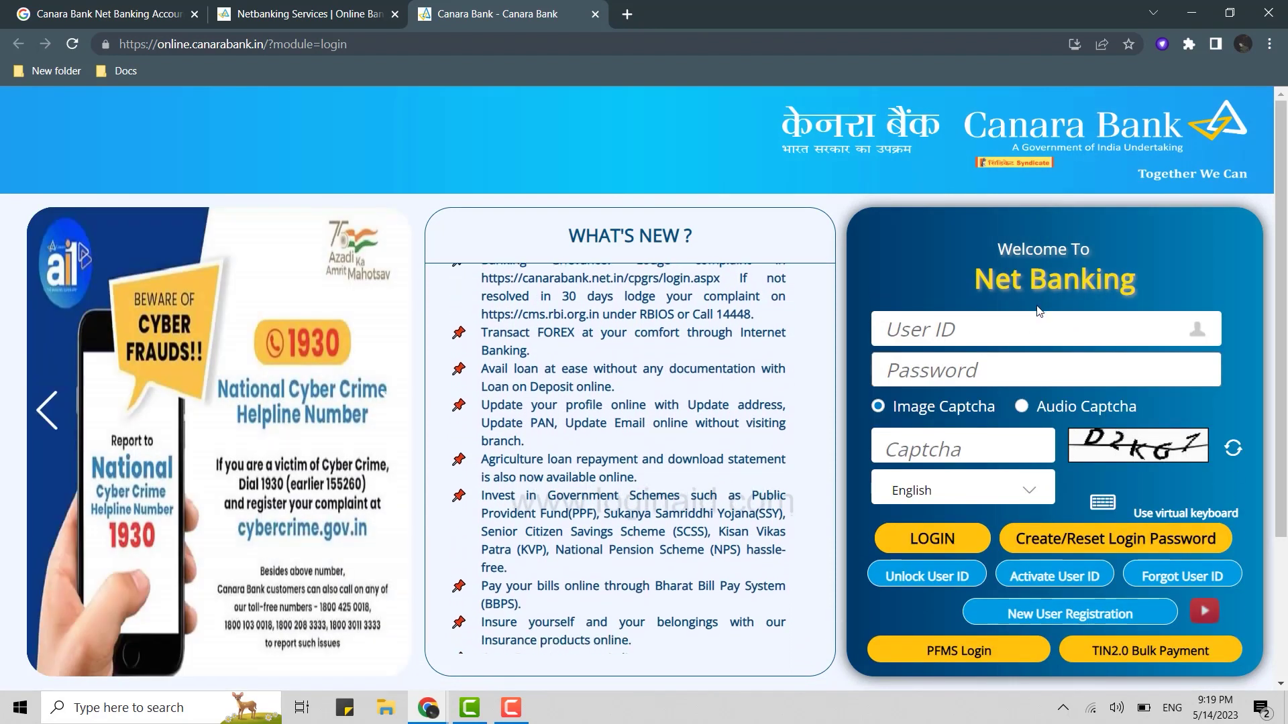
Step: Enter the user ID, password and captcha G4FMS, fixing the last letter's case
{"action": "left_click", "coordinate": [1022, 330]}
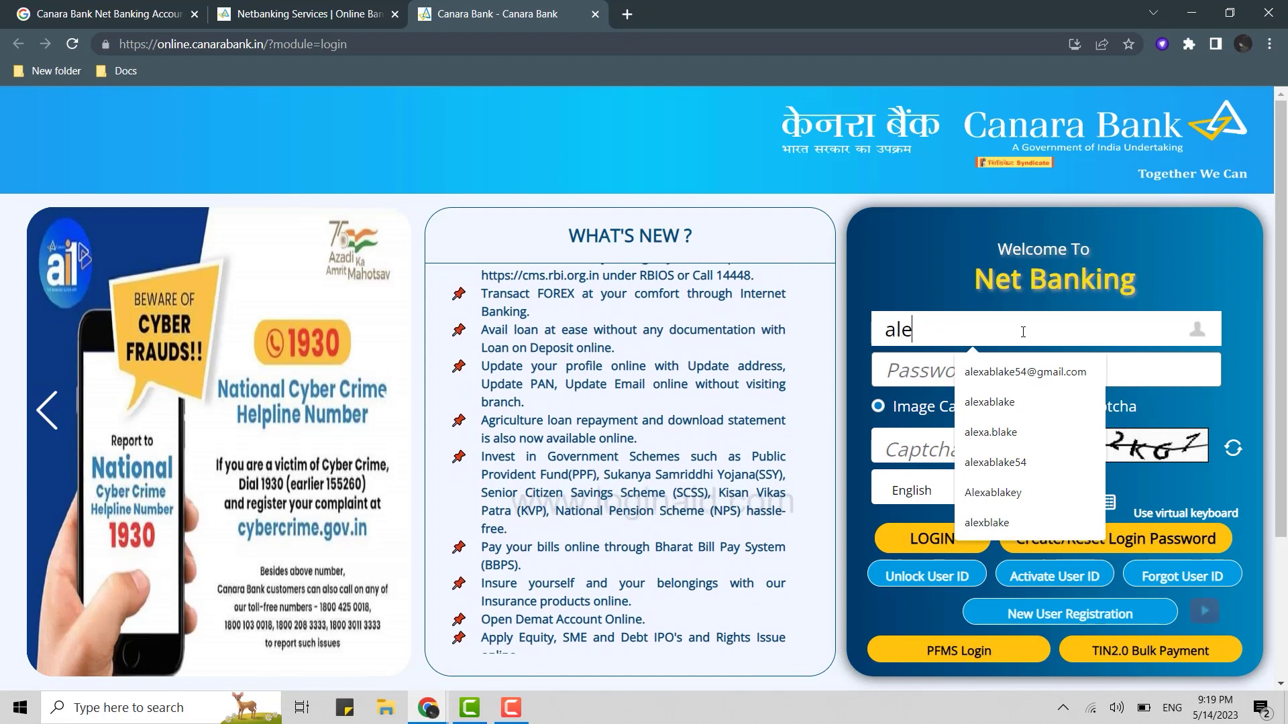
{"action": "left_click", "coordinate": [1079, 362]}
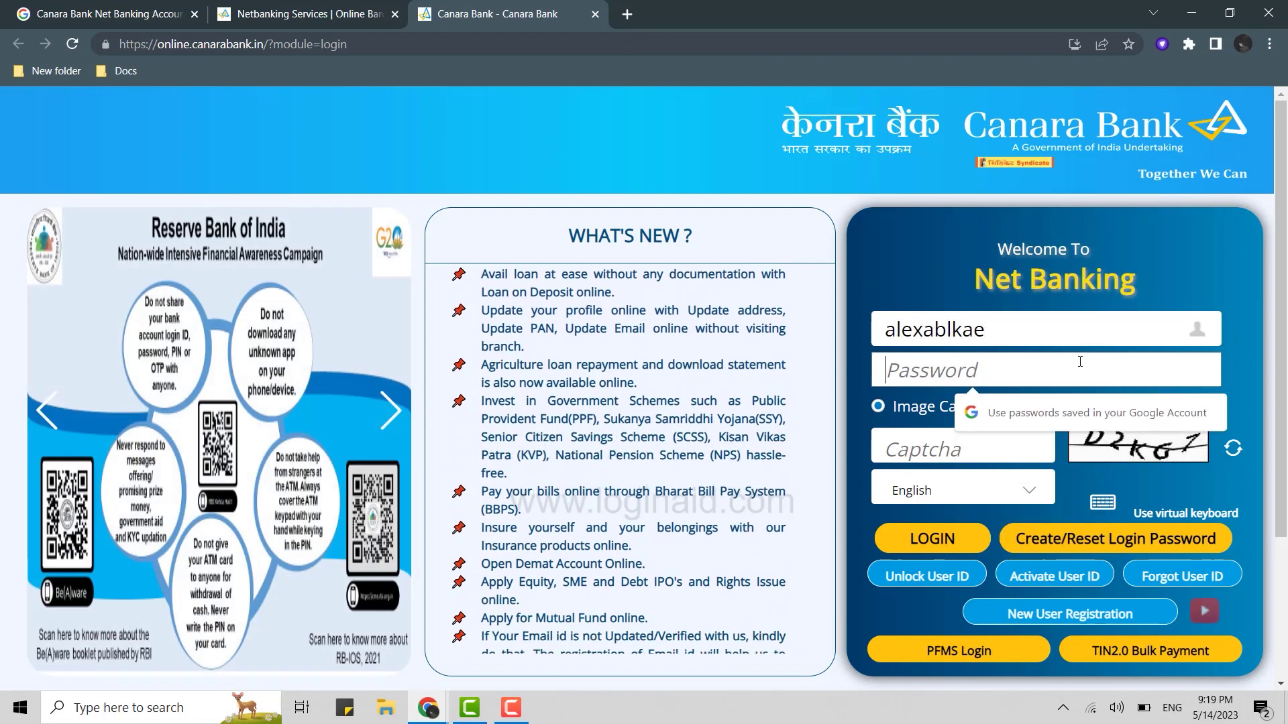
{"action": "type", "text": "***********"}
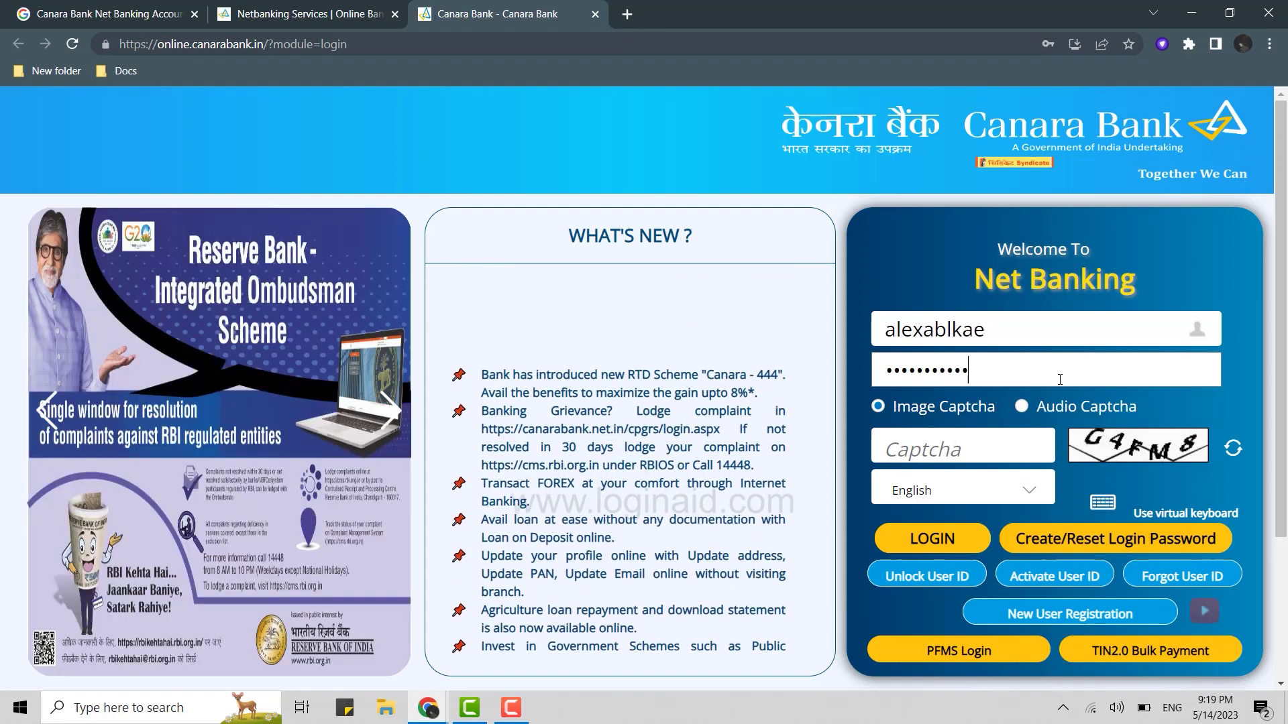
{"action": "left_click", "coordinate": [986, 445]}
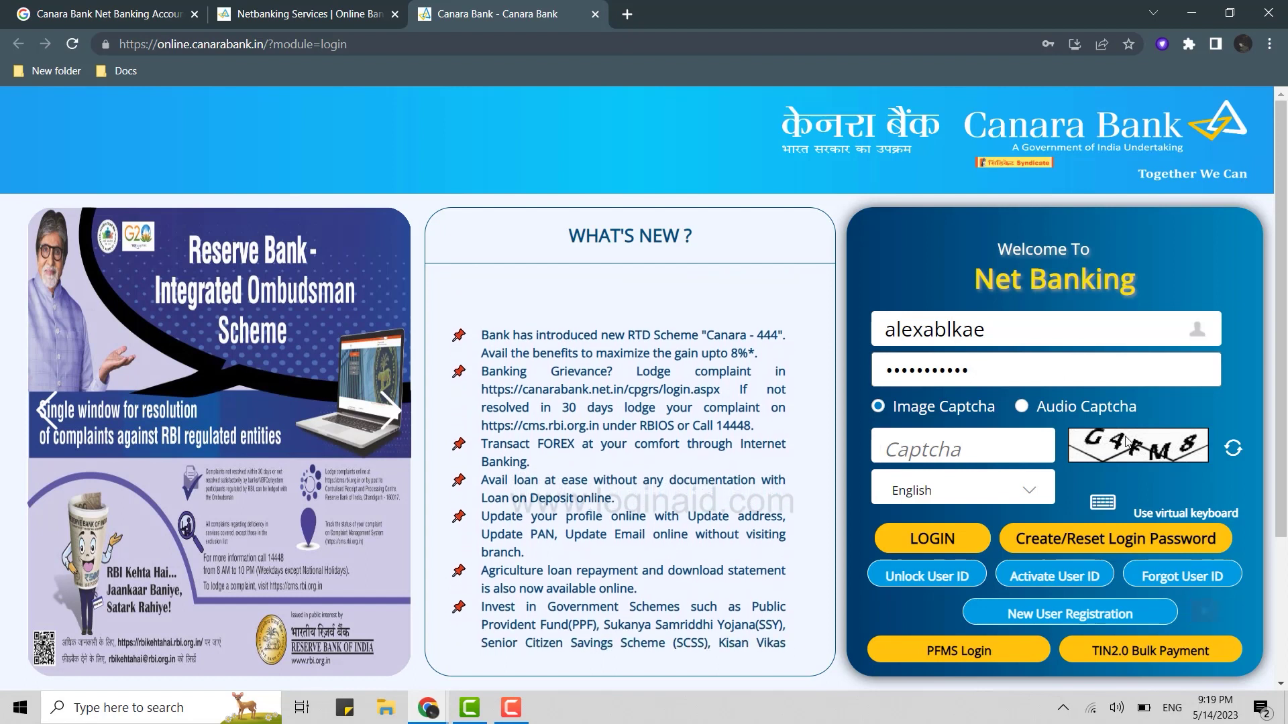
{"action": "type", "text": "G4F"}
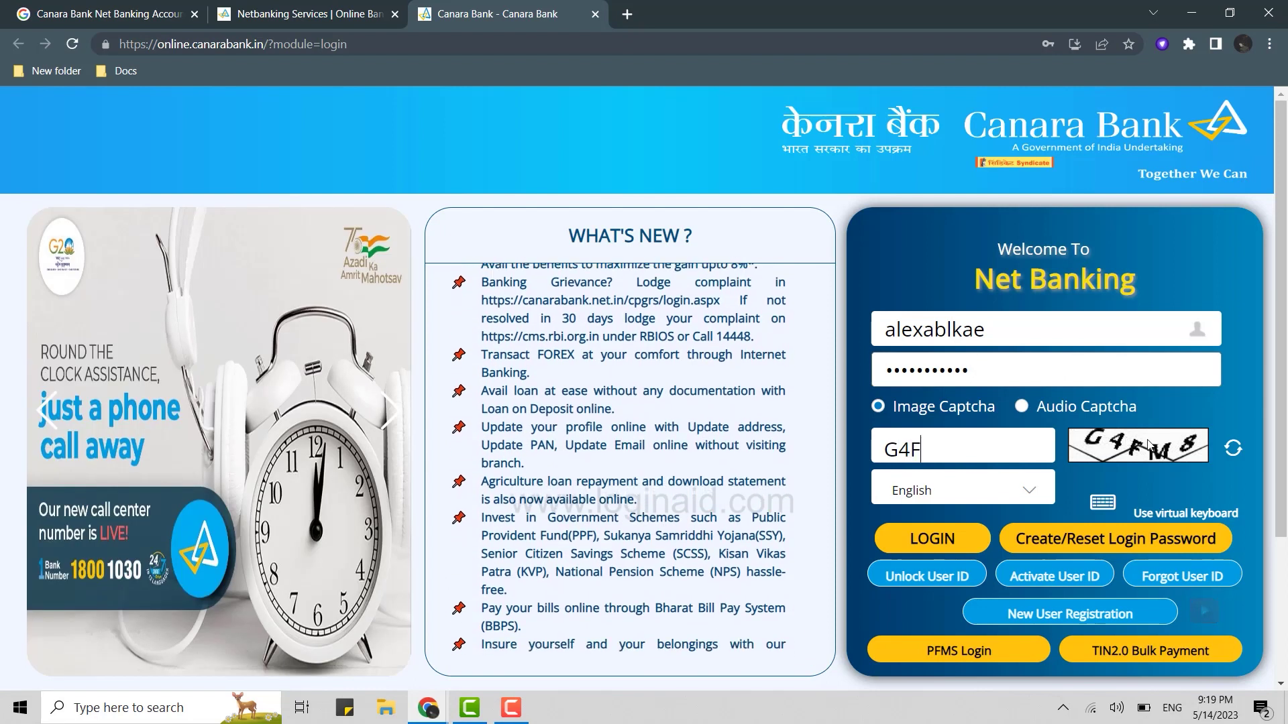
{"action": "type", "text": "m"}
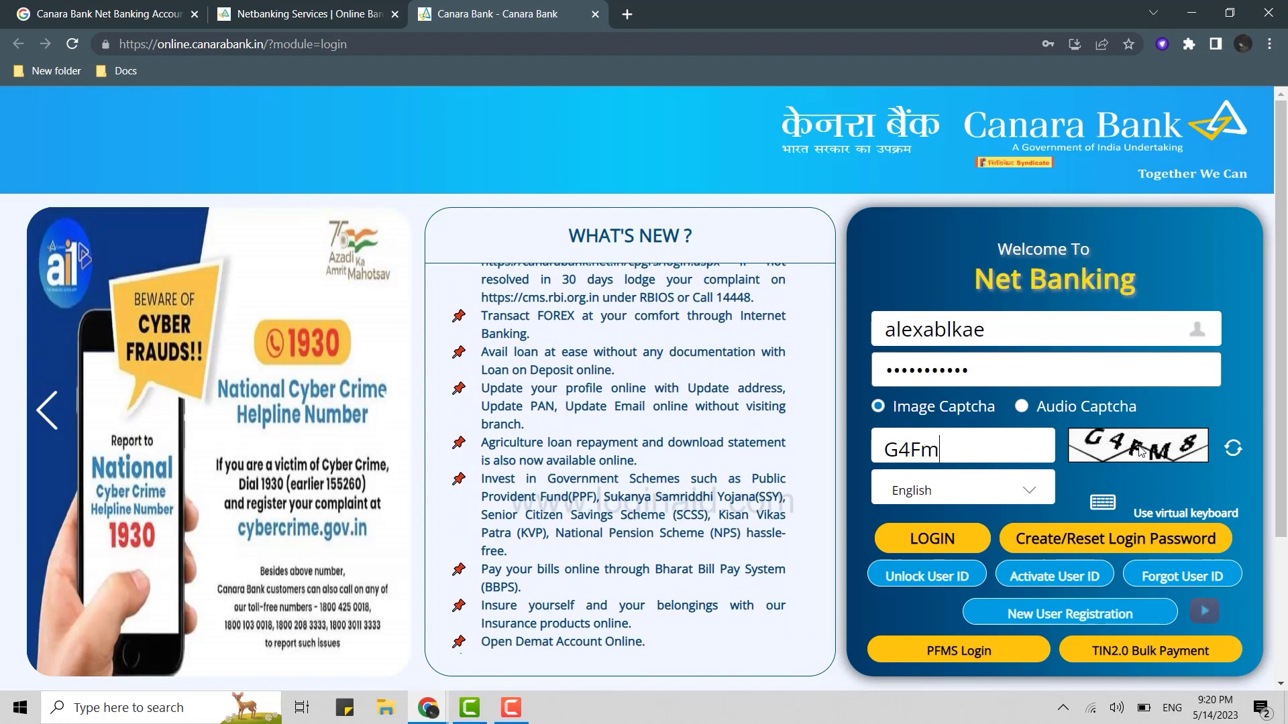
{"action": "key", "text": "BackSpace"}
{"action": "type", "text": "MS"}
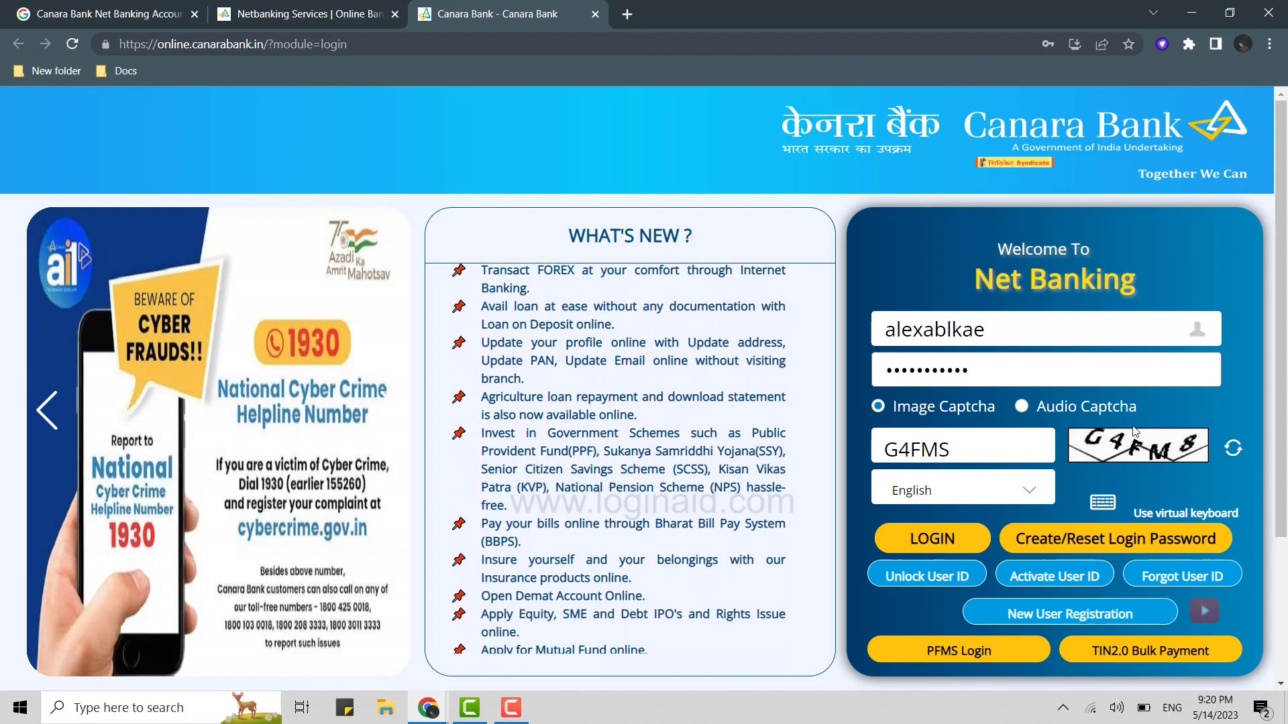